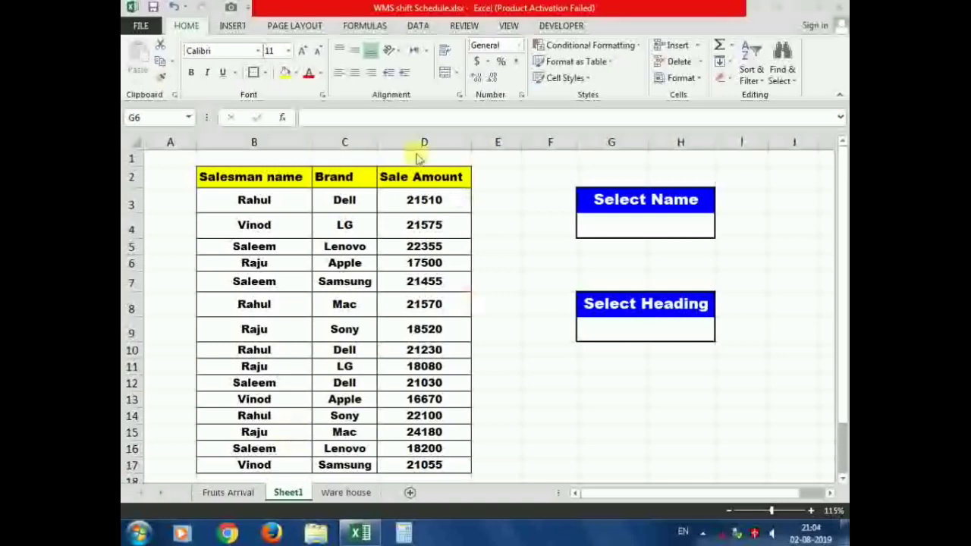
Select the sales data B3:D17 and start a new conditional formatting rule.
drag(272, 199, 437, 465)
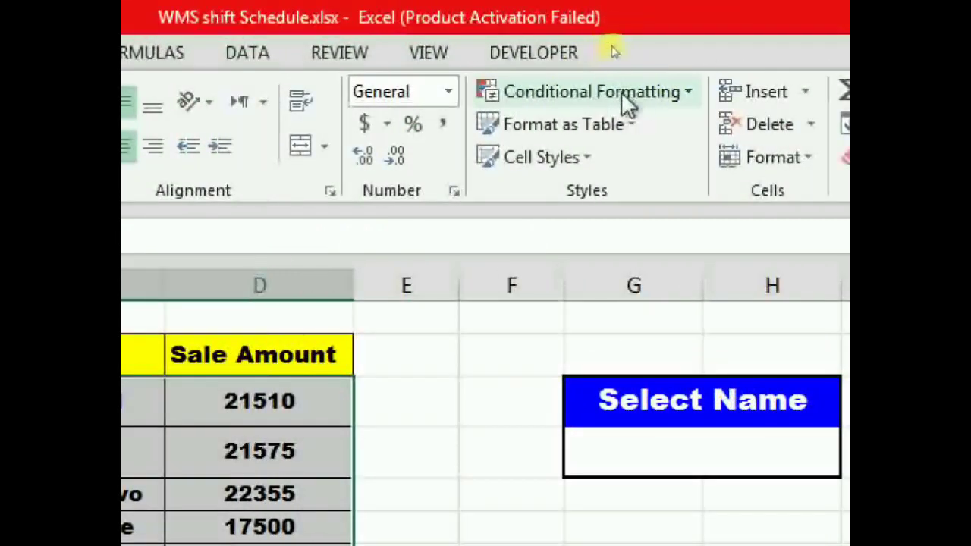
click(688, 92)
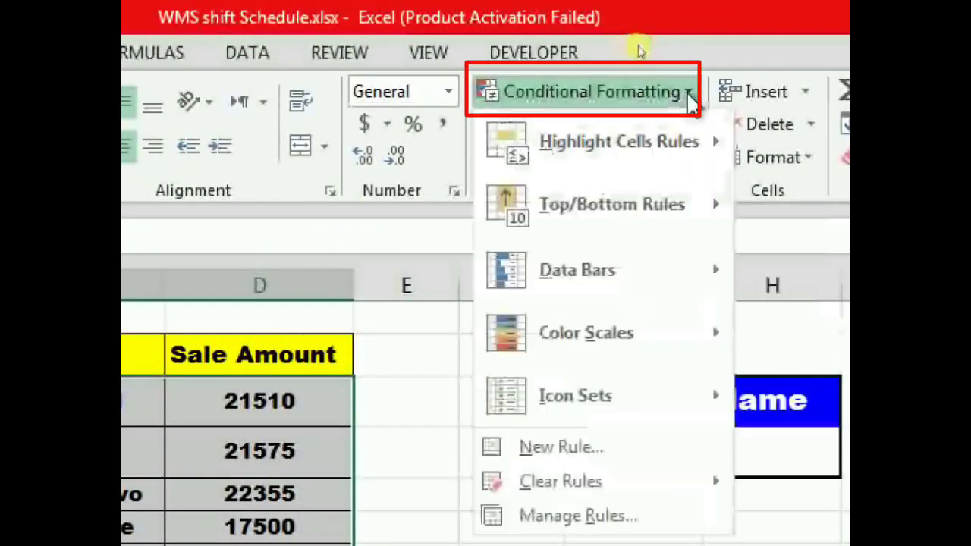
click(556, 455)
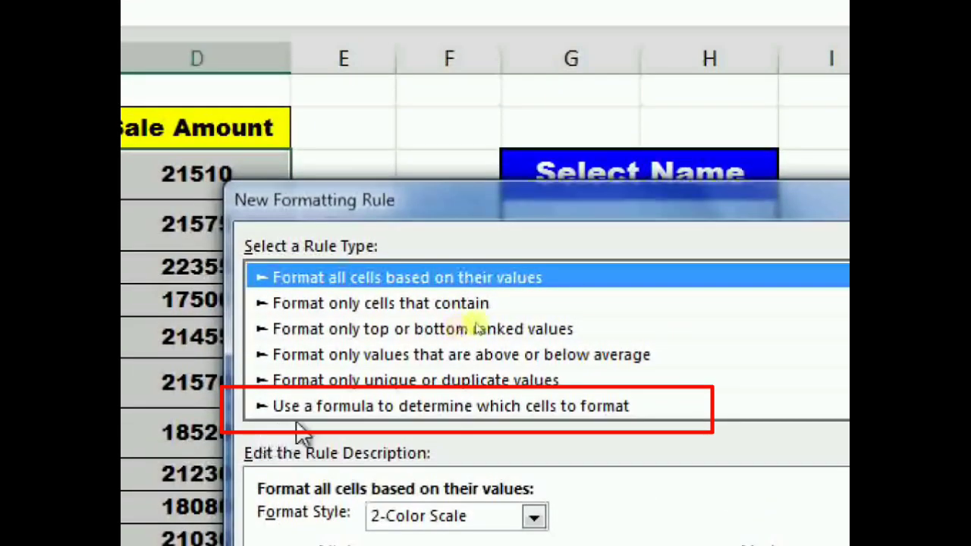
Choose the formula rule type and enter =$B3=$G$4 to match each row's name against G4.
click(387, 410)
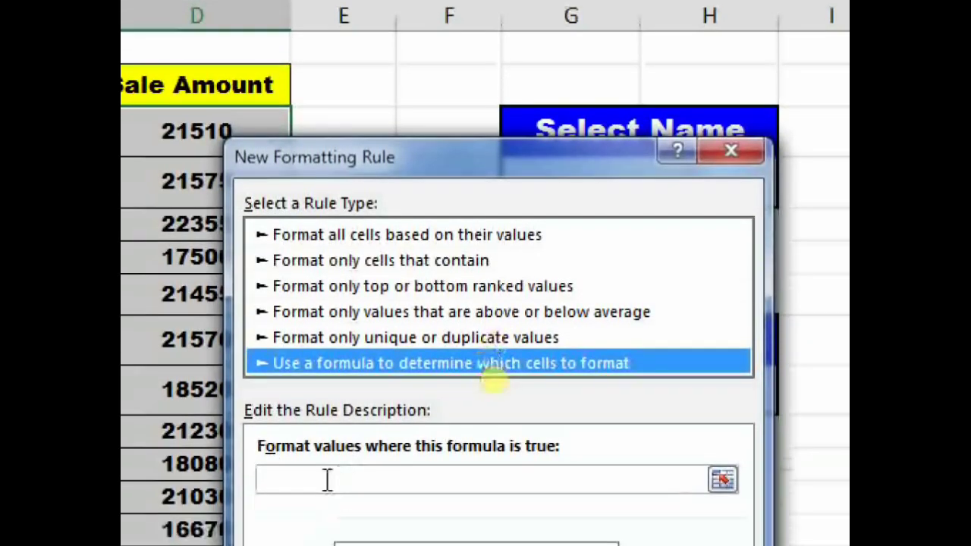
click(328, 480)
text(=)
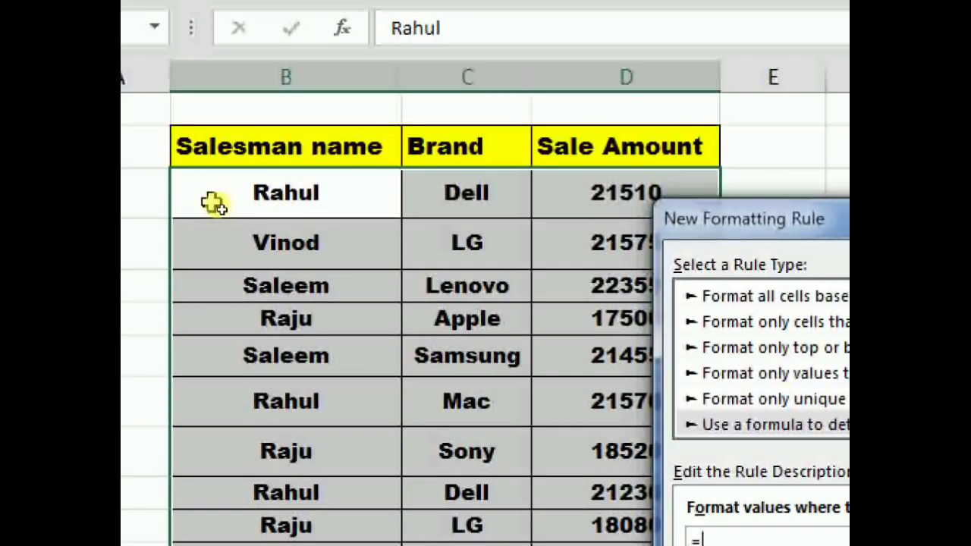
click(211, 198)
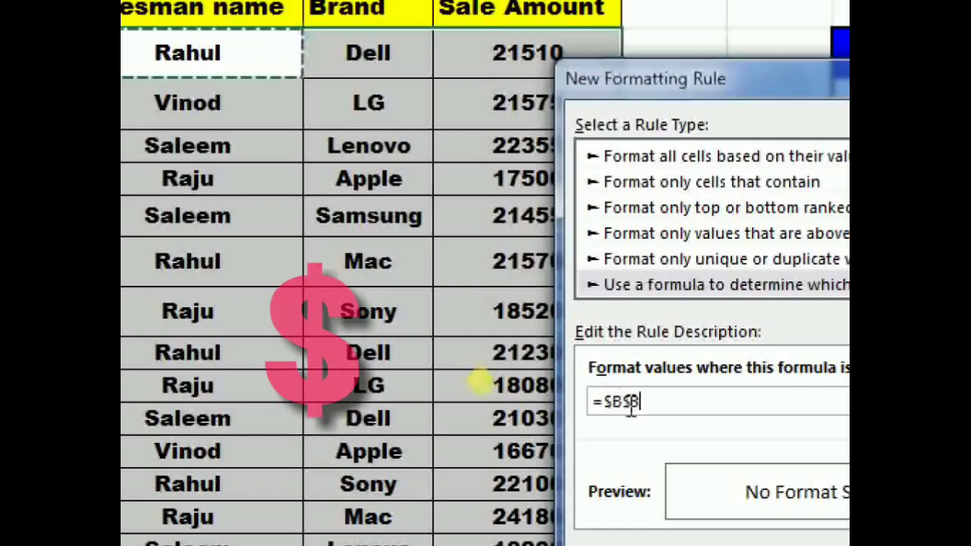
click(694, 408)
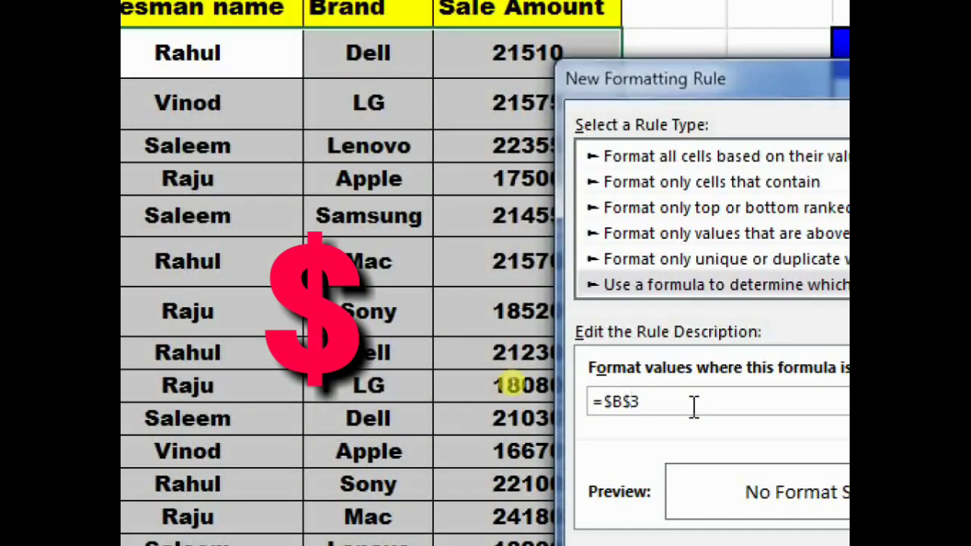
key(Left)
key(BackSpace)
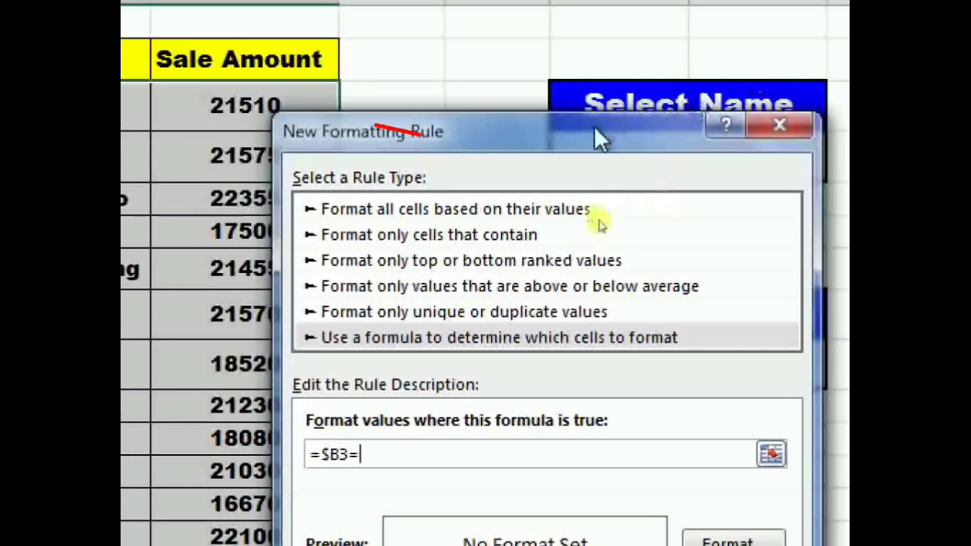
drag(596, 137, 595, 222)
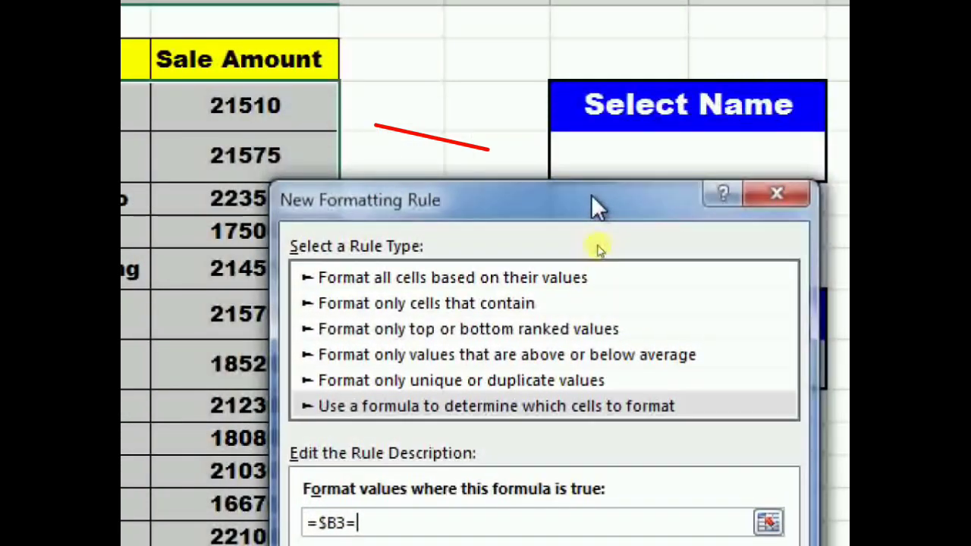
click(613, 151)
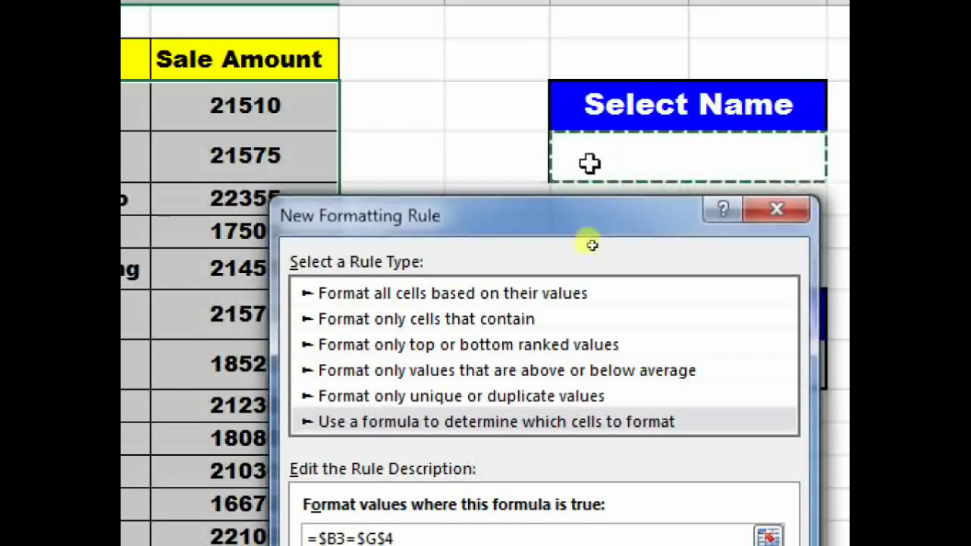
drag(543, 219, 522, 129)
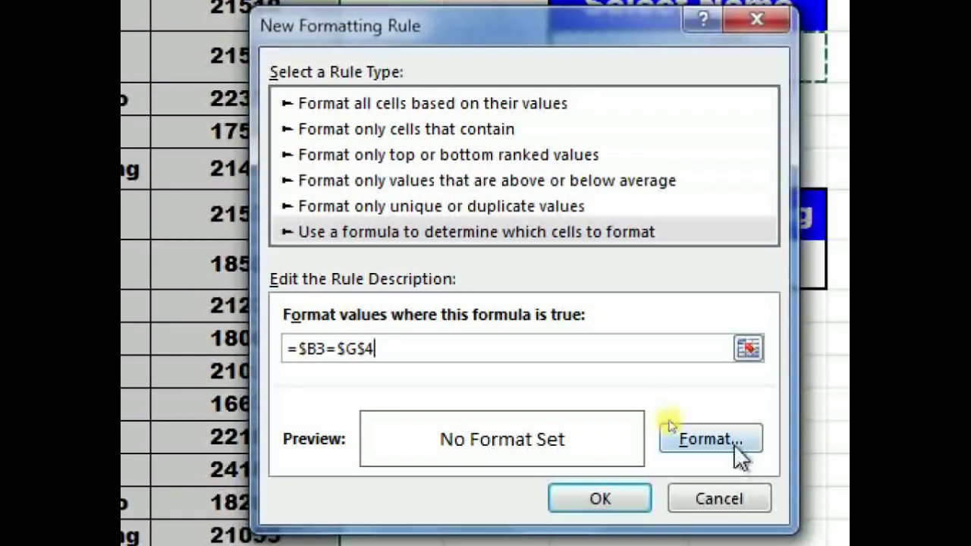
Give the name-matching rule a light green fill and save it.
click(716, 440)
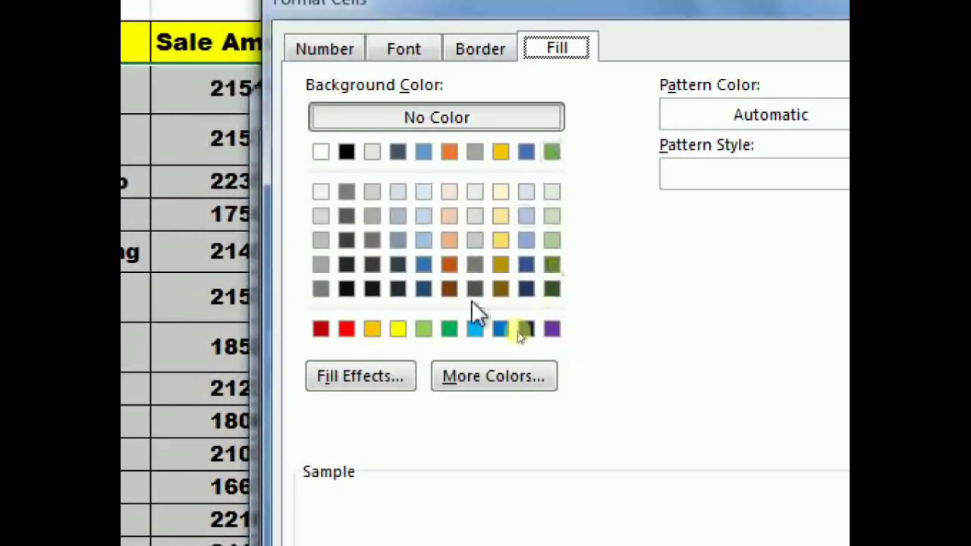
click(423, 329)
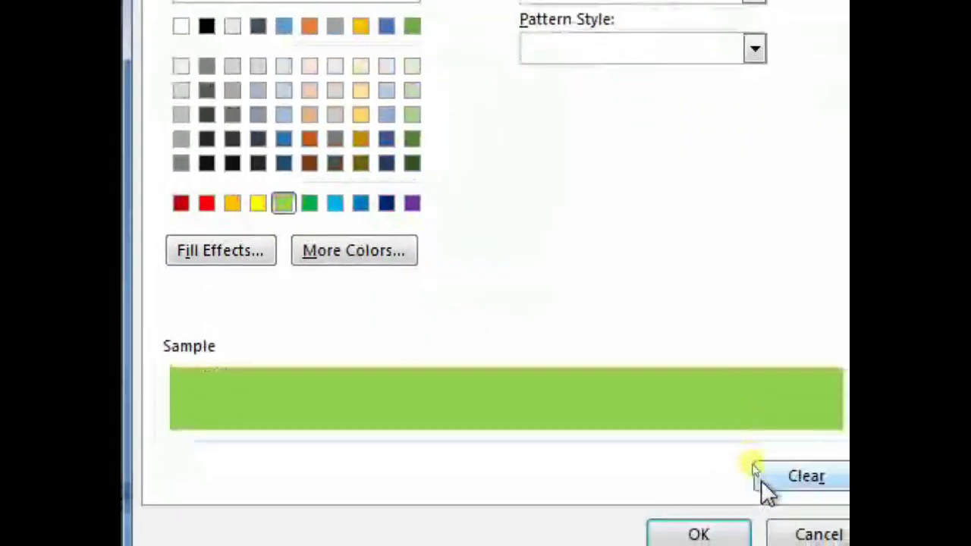
click(701, 485)
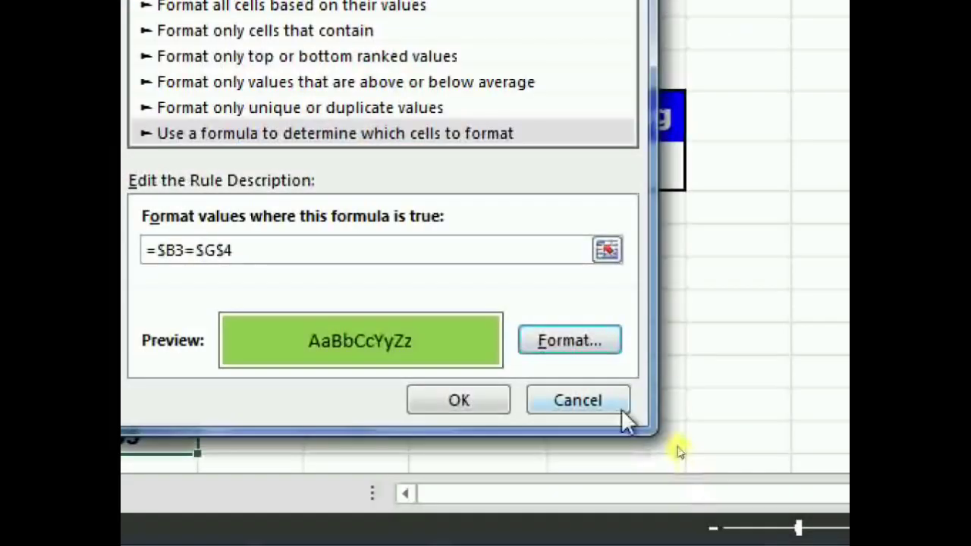
click(466, 406)
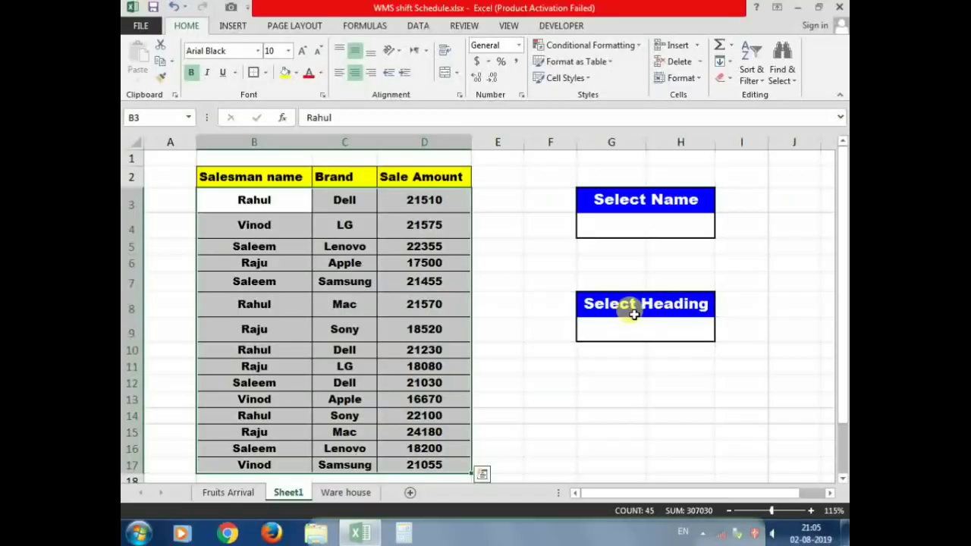
Test the highlighting by picking Vinod, then Raju, in the G4 Select Name dropdown.
click(674, 231)
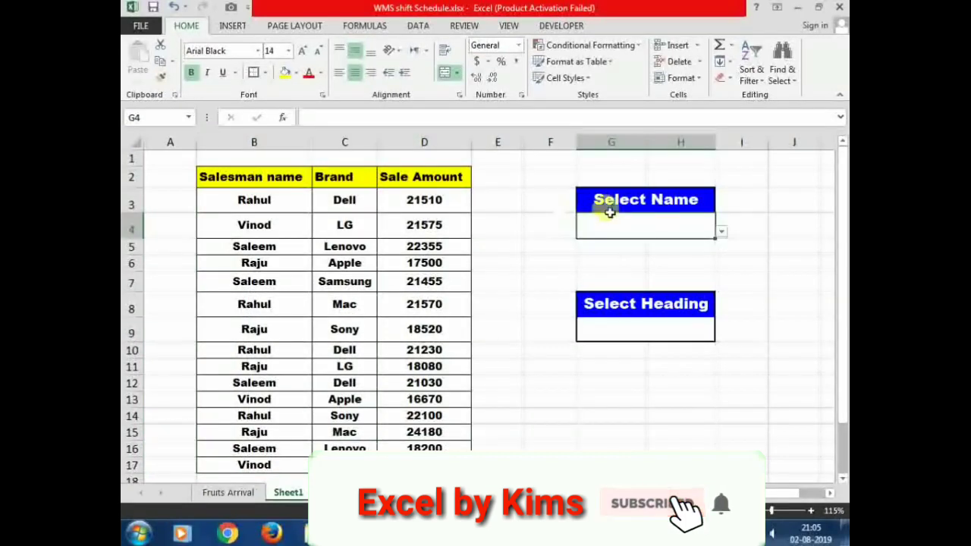
click(721, 232)
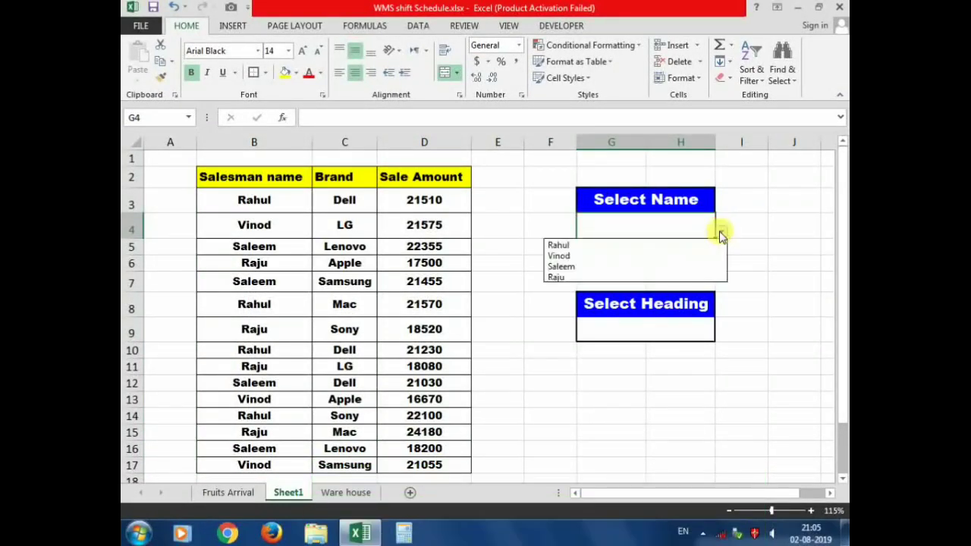
click(590, 257)
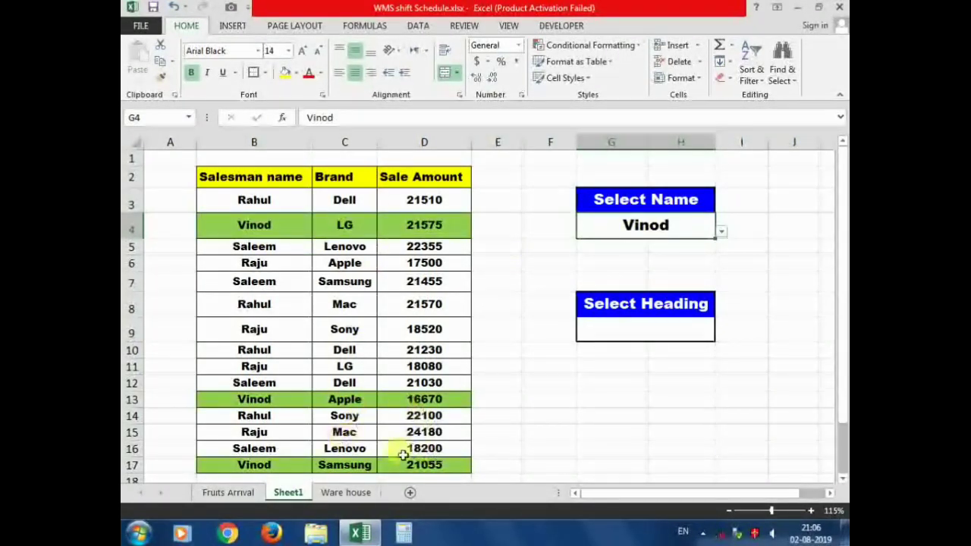
click(721, 232)
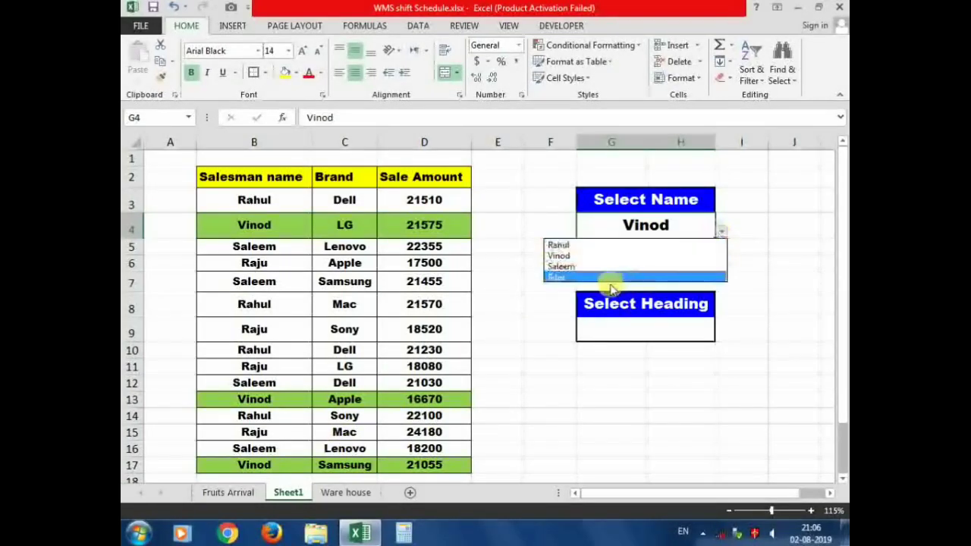
click(560, 278)
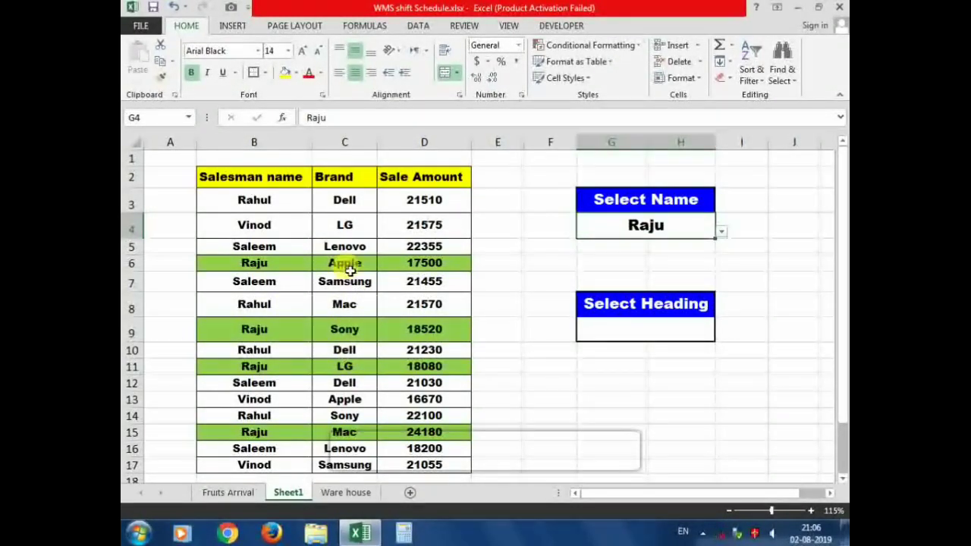
click(263, 203)
drag(263, 203, 347, 399)
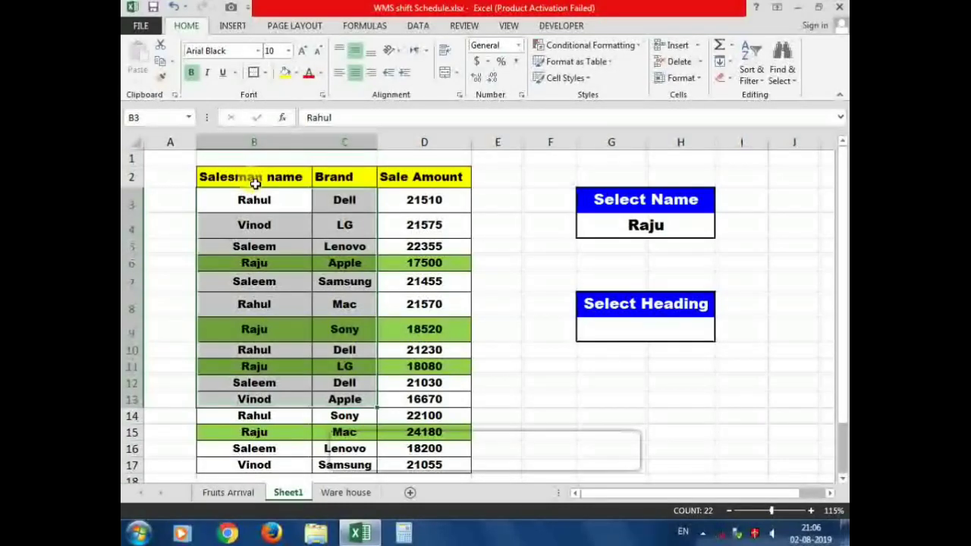
Select the table including its heading row and start a new formula-based conditional formatting rule.
drag(256, 183, 406, 462)
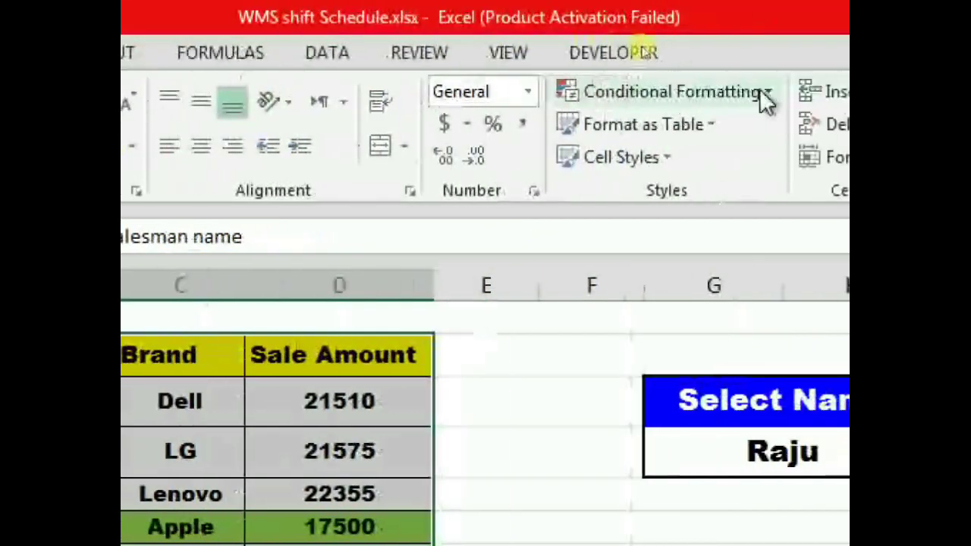
click(748, 93)
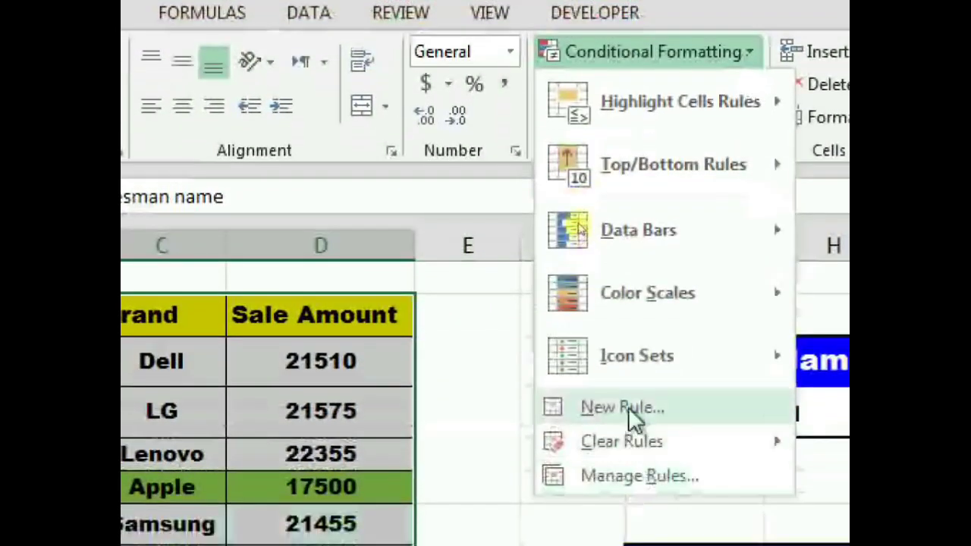
click(633, 452)
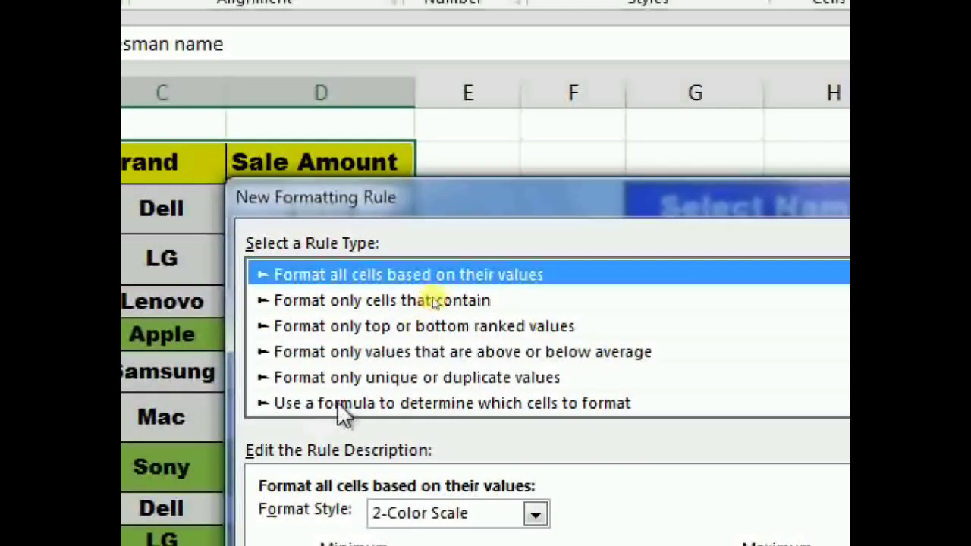
click(336, 403)
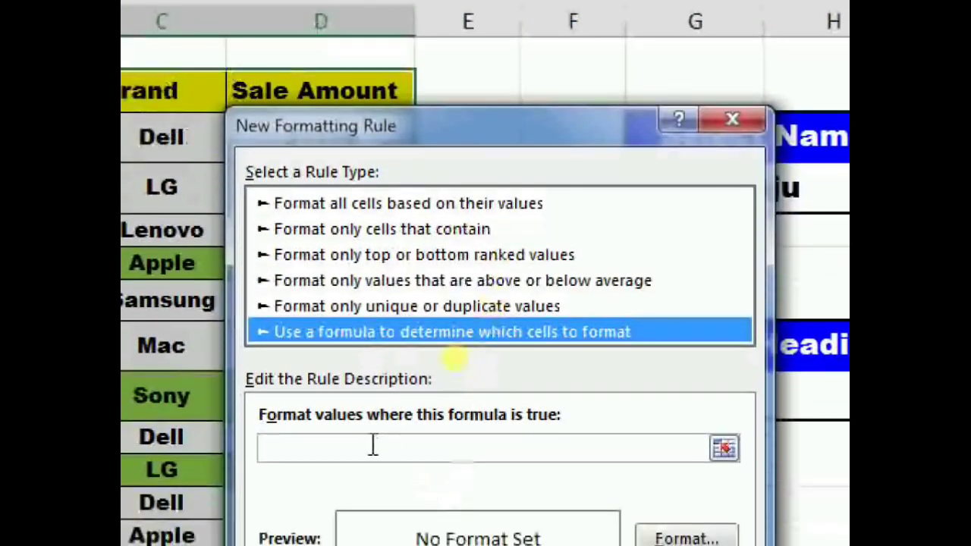
Enter the rule formula =B$2=$G$9, comparing each heading with the Select Heading cell G9.
click(369, 444)
text(=)
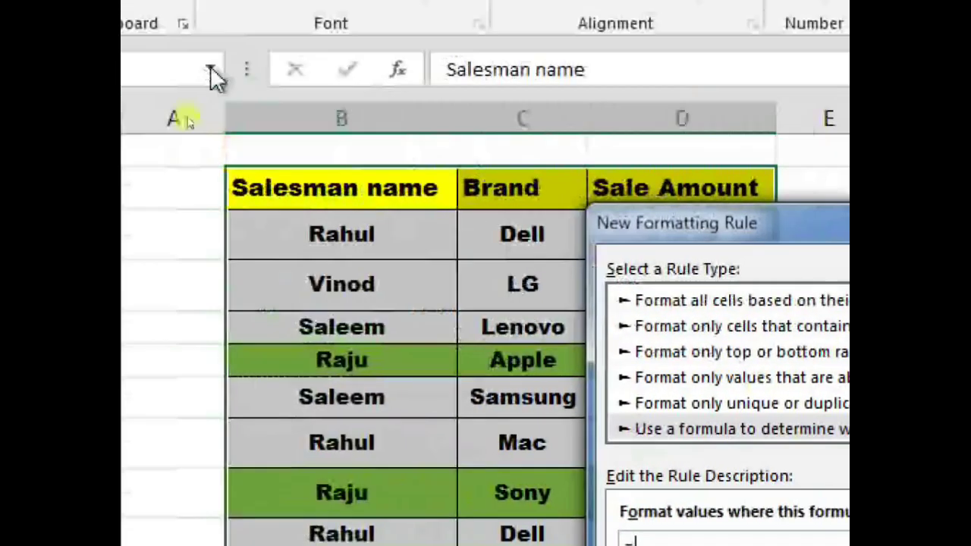
click(325, 175)
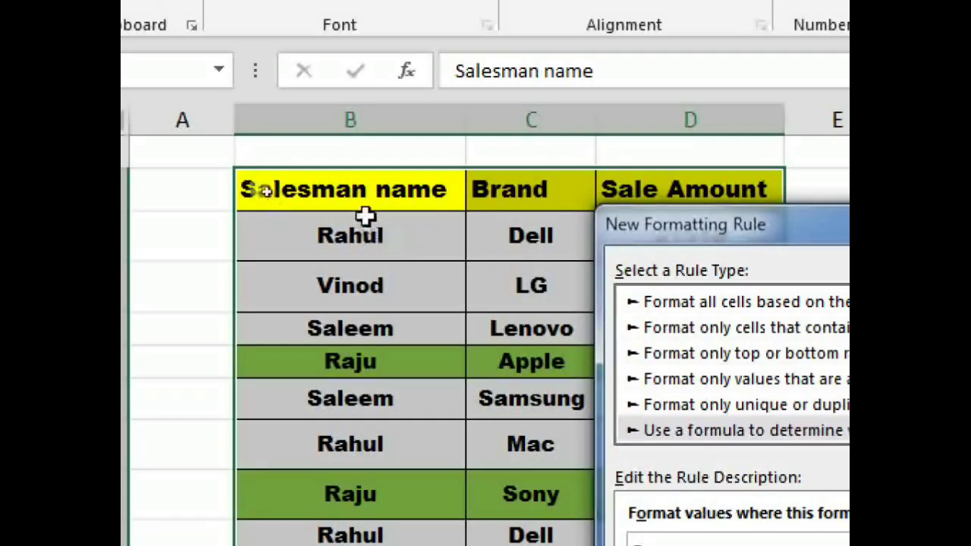
click(372, 196)
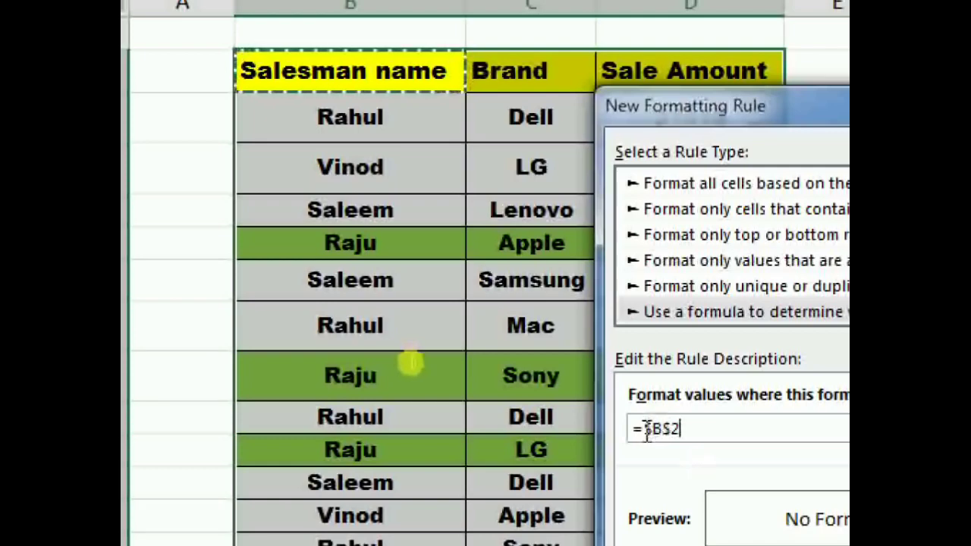
click(646, 430)
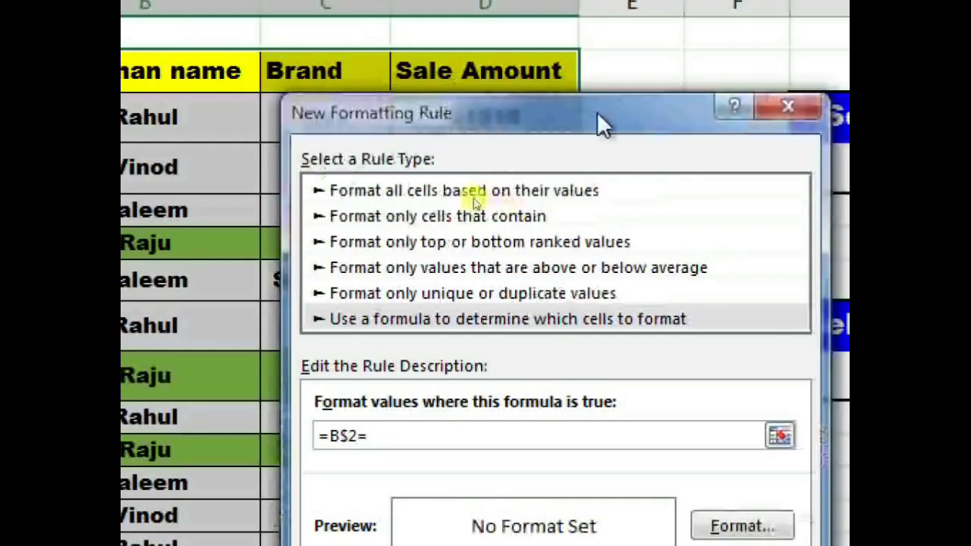
drag(600, 124, 520, 108)
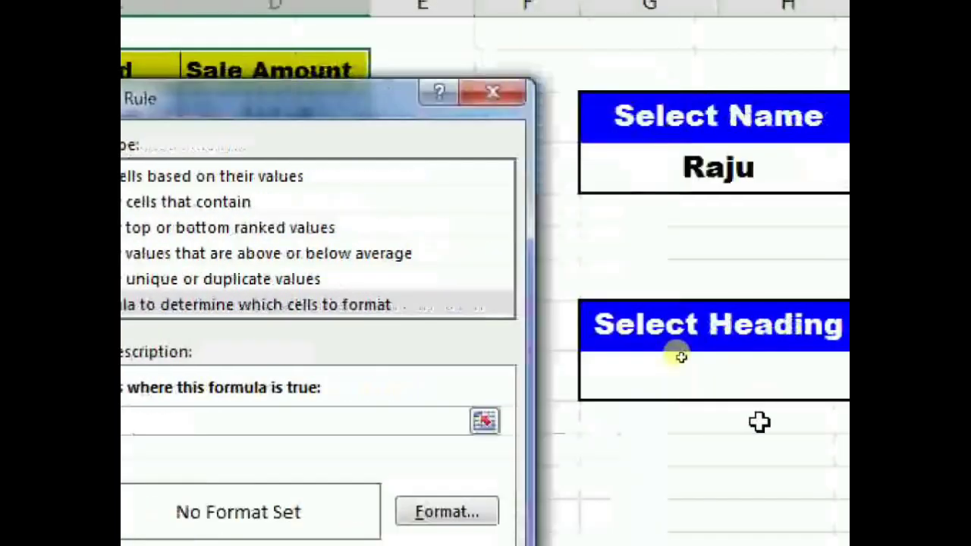
click(749, 373)
text(=B$2=$G$9)
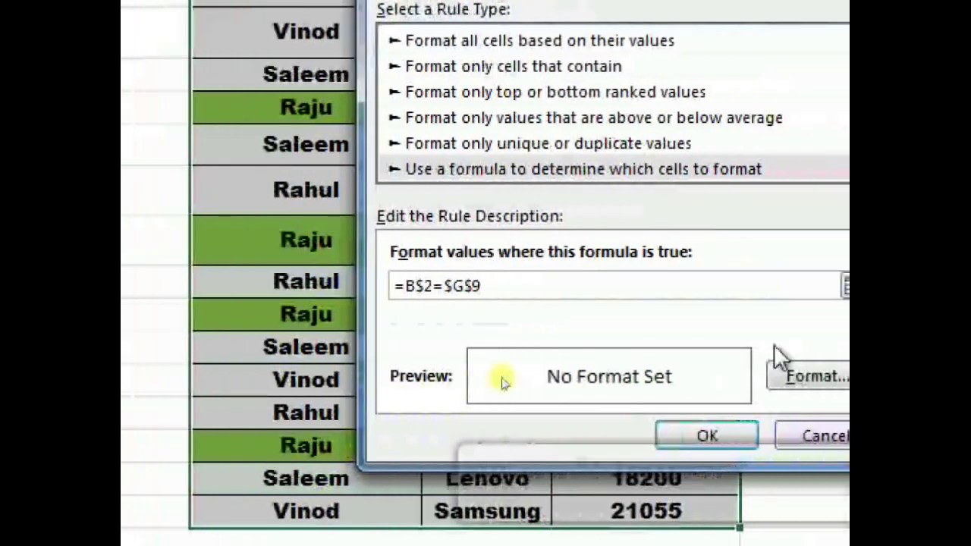
Set a yellow fill as the heading rule's format and save the rule.
click(755, 379)
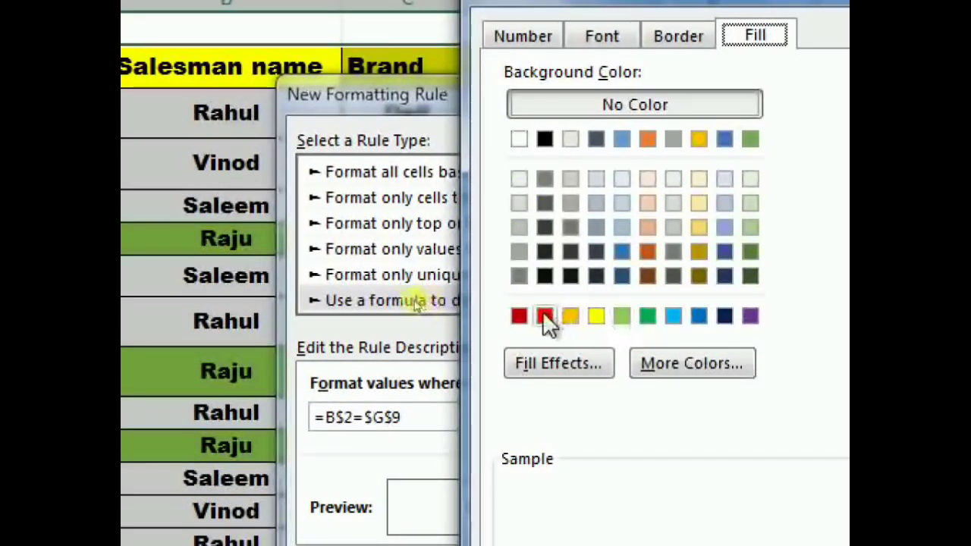
click(598, 317)
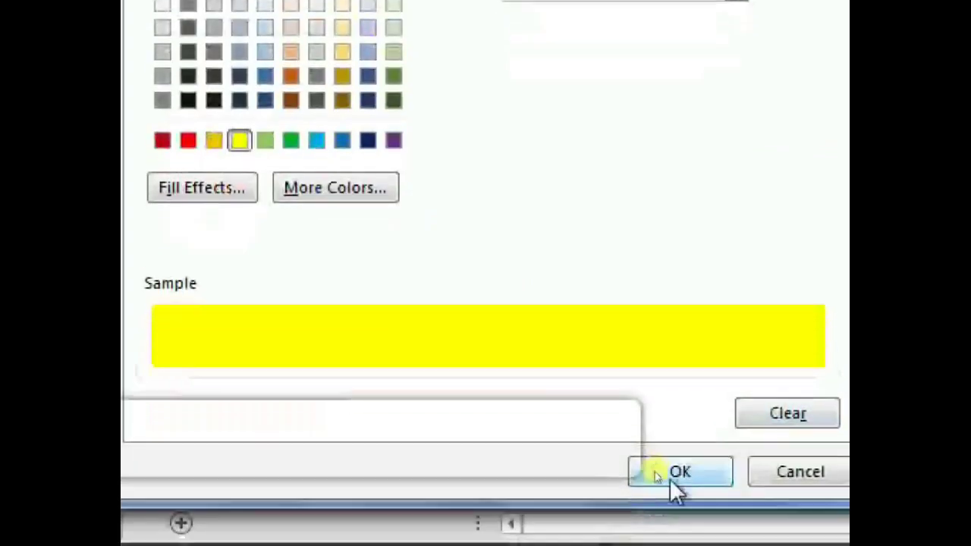
click(657, 473)
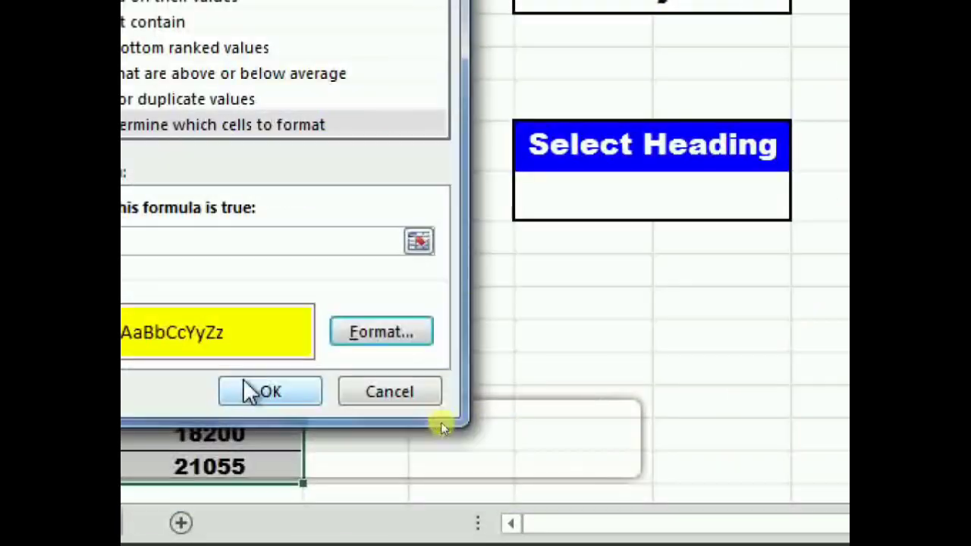
click(249, 395)
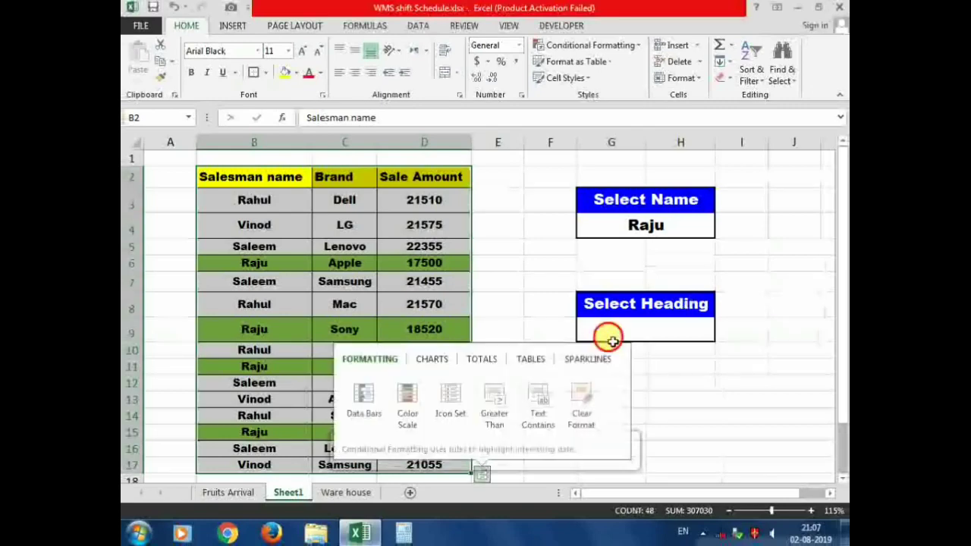
Pick Brand, then Sale Amount, in the G9 Select Heading dropdown to test the yellow column.
click(611, 337)
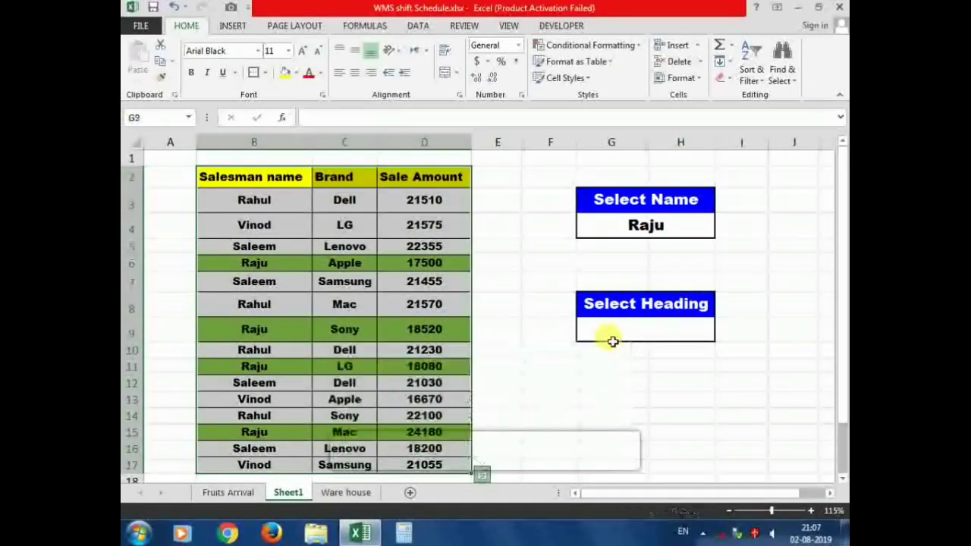
click(723, 342)
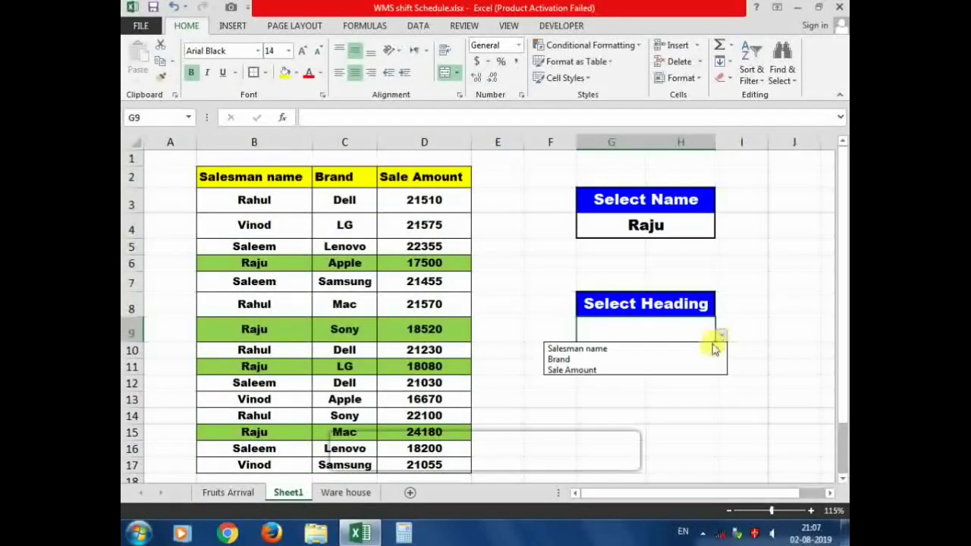
click(571, 361)
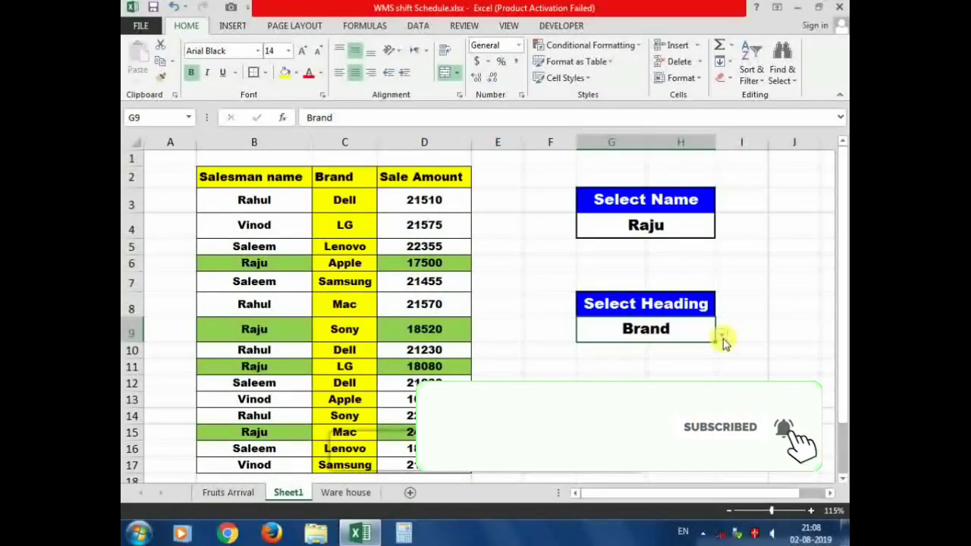
click(722, 336)
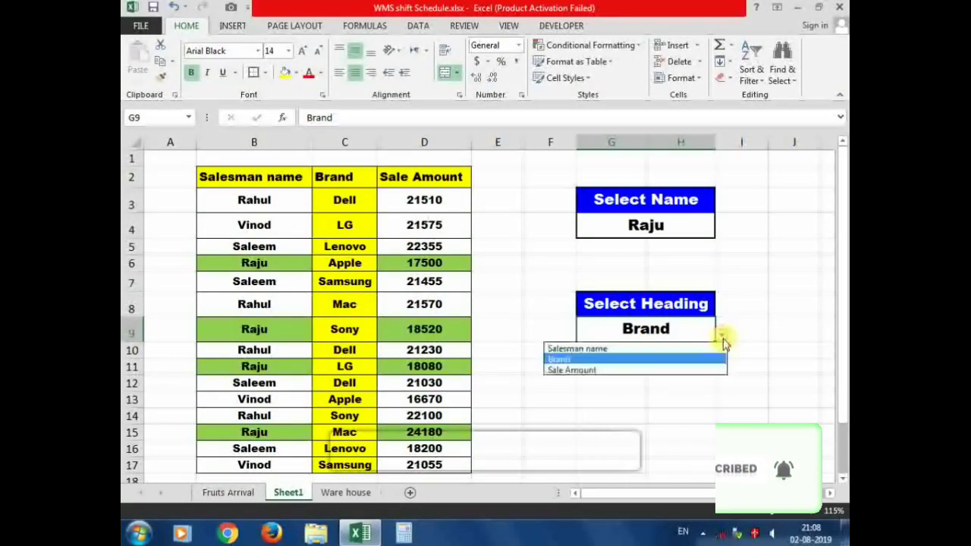
click(580, 371)
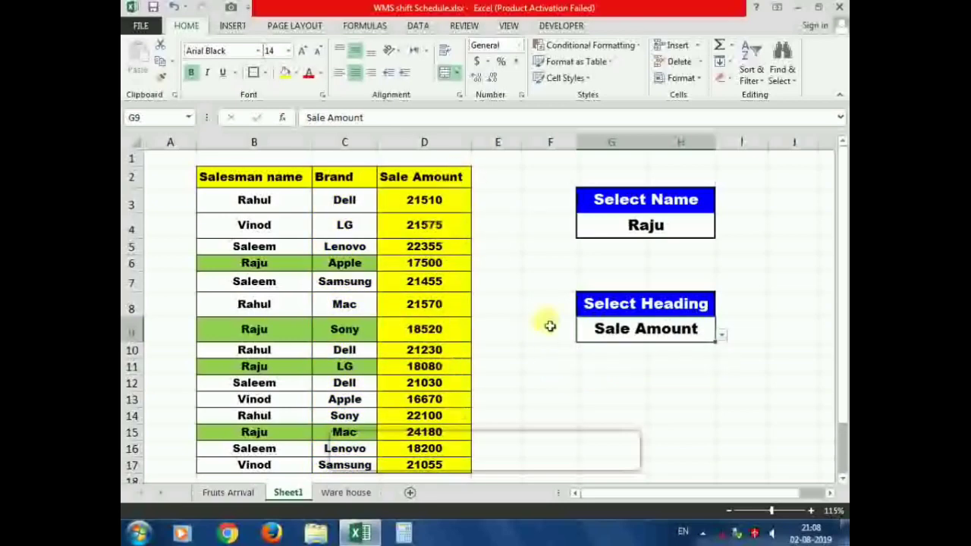
Choose a different salesman in the G4 Select Name dropdown.
click(677, 236)
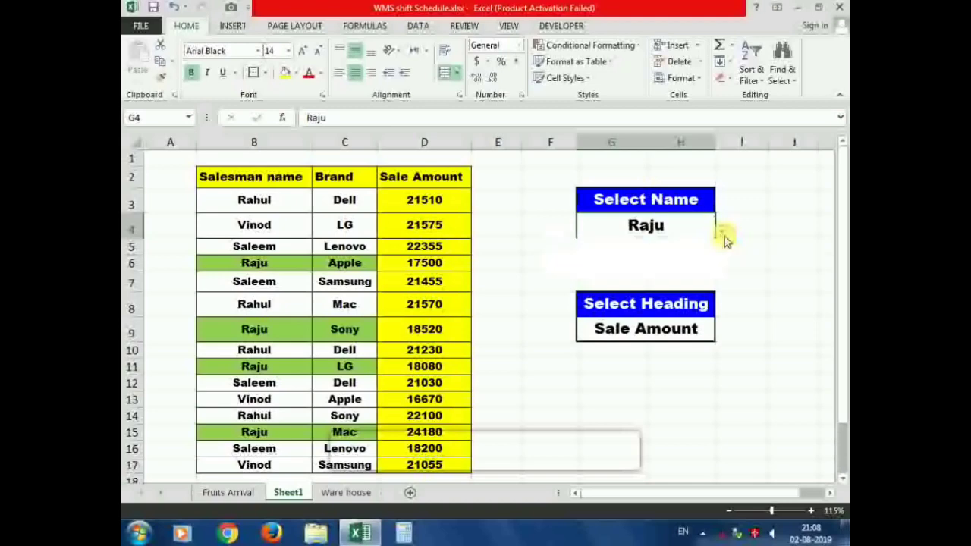
click(724, 233)
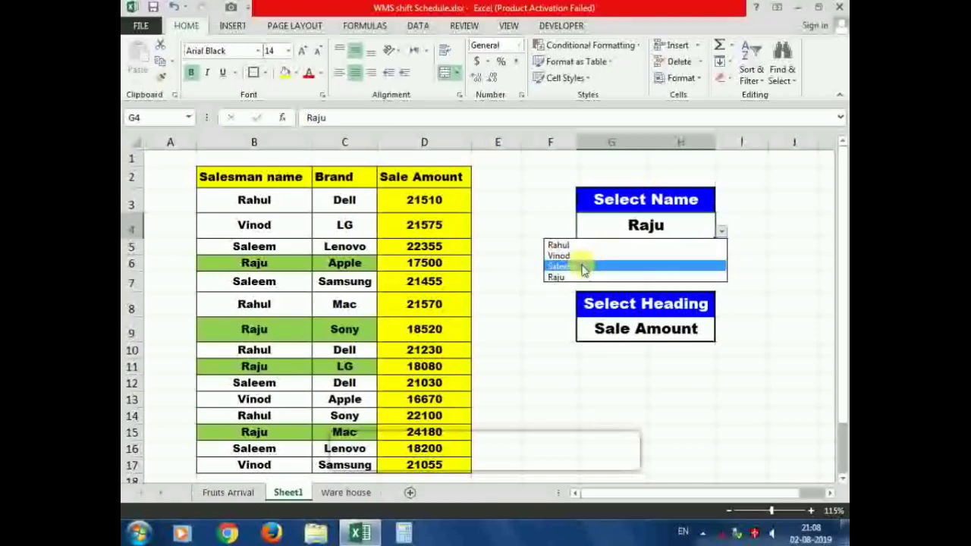
click(584, 267)
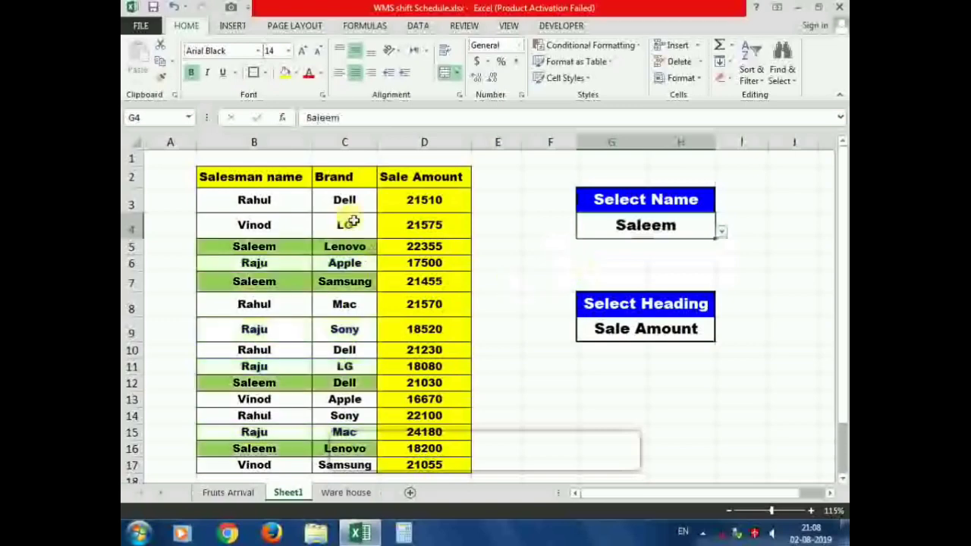